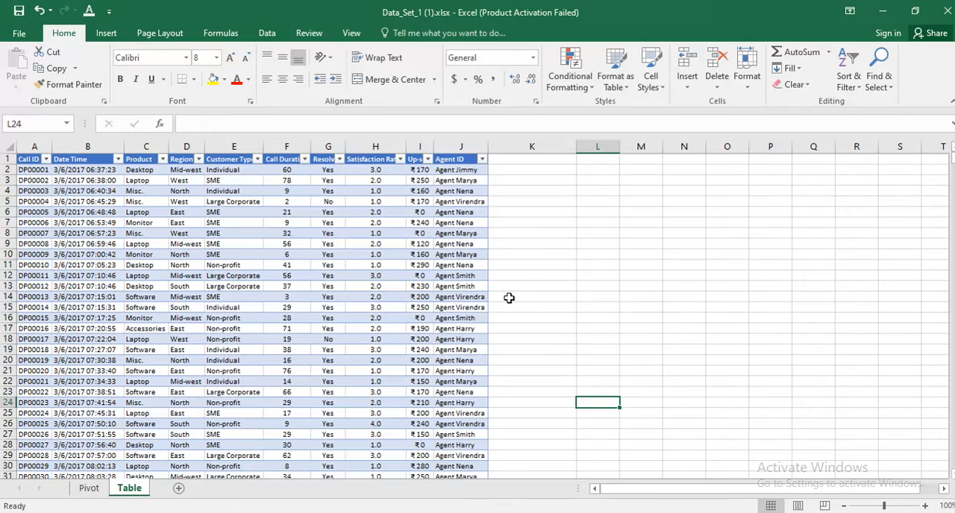
left_click(605, 401)
left_click(594, 274)
left_click(571, 223)
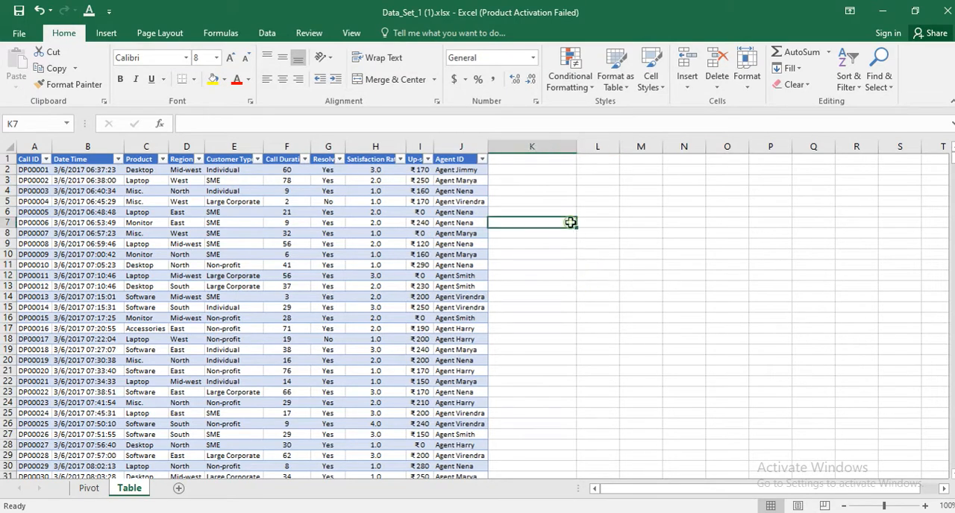
Insert Agent ID and Satisfaction Ratio slicers for the table and place them side by side over the blank cells beside it.
left_click(244, 200)
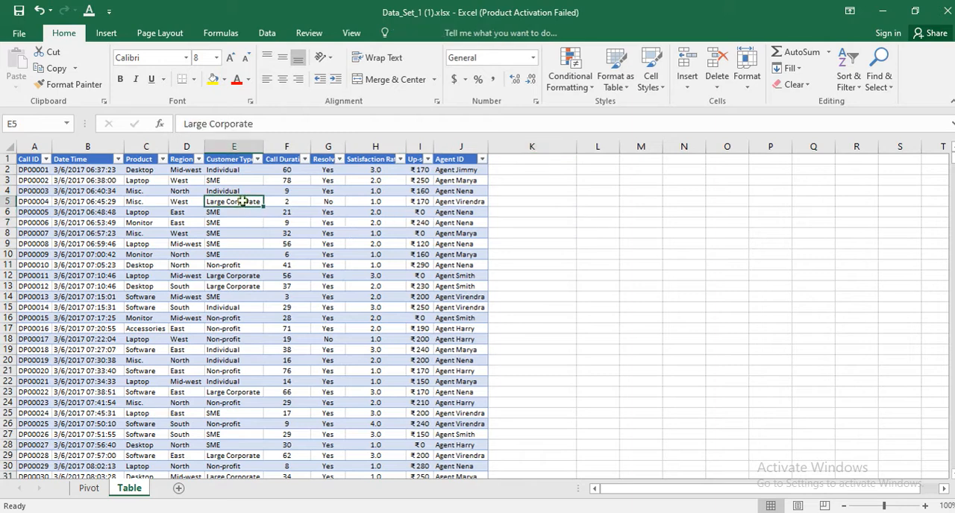
left_click(34, 159)
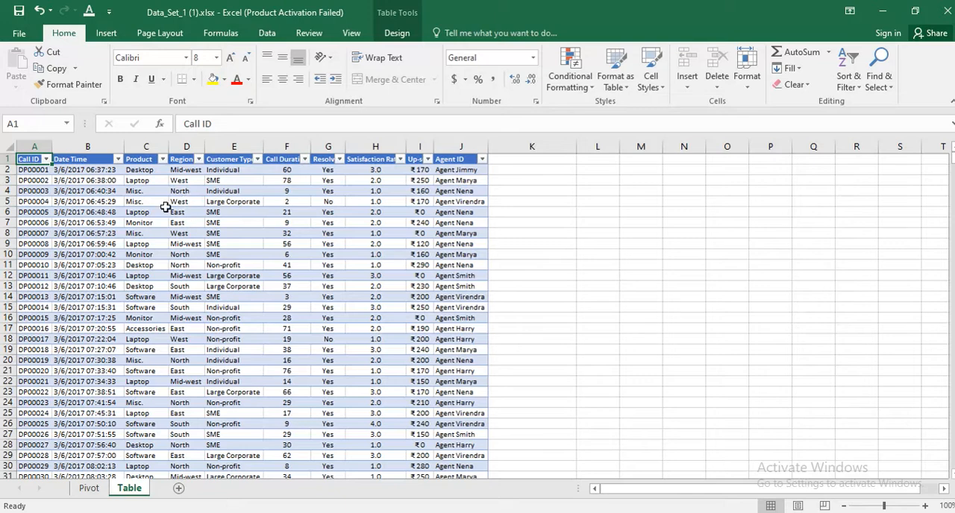
left_click(106, 34)
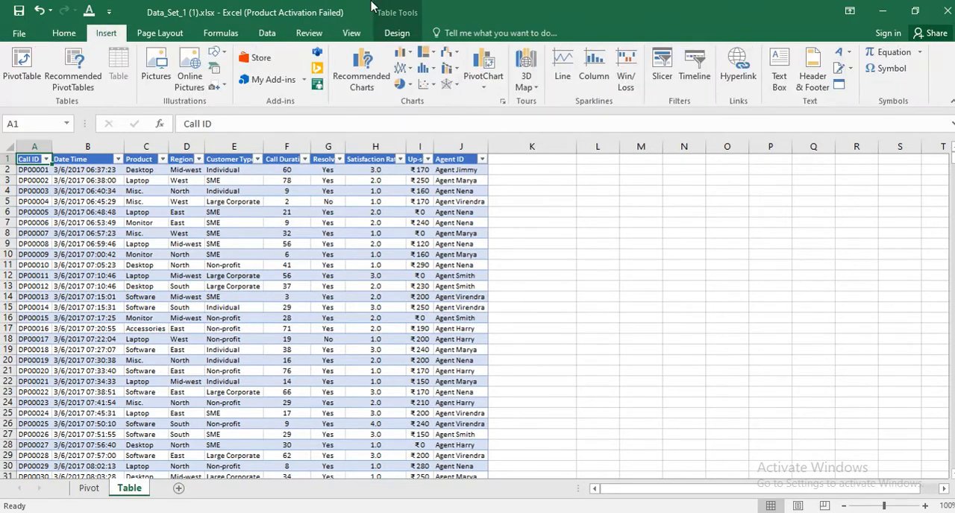
left_click(662, 64)
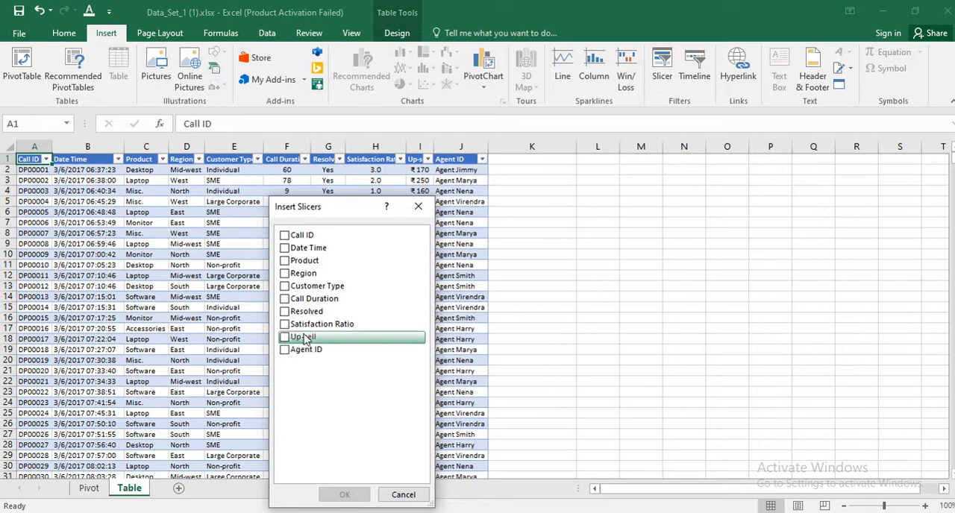
left_click(284, 351)
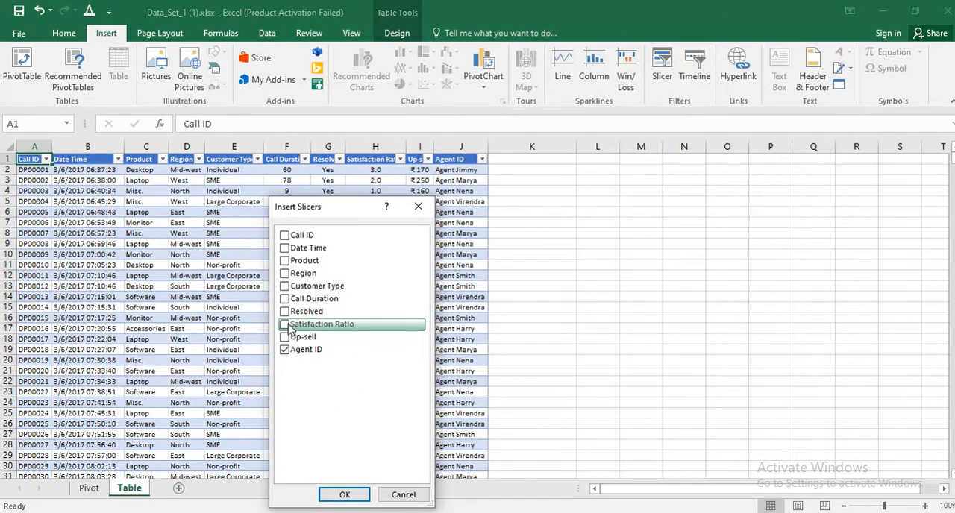
left_click(284, 326)
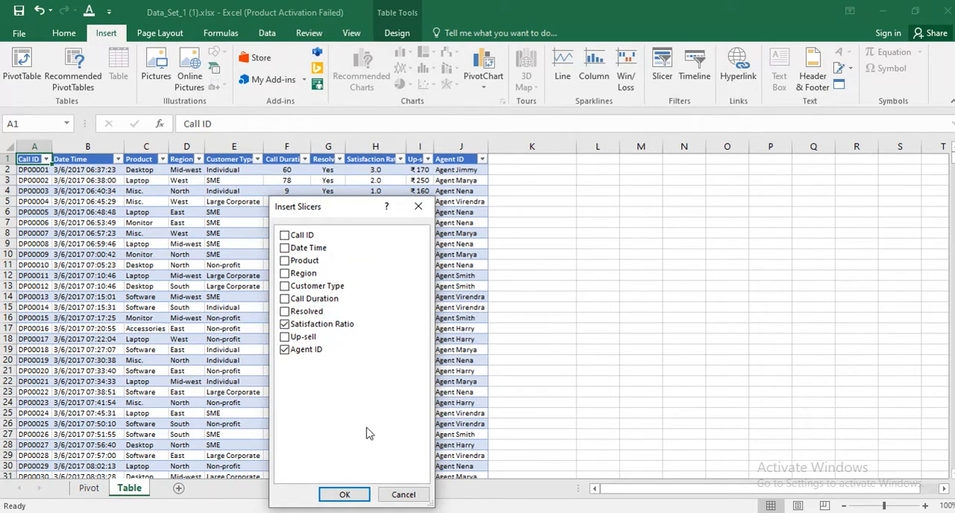
left_click(345, 496)
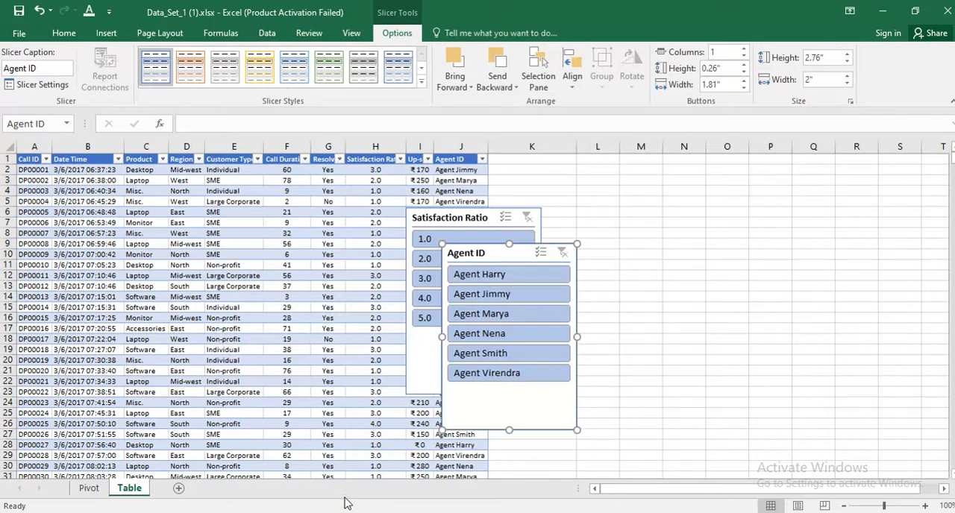
left_click_drag(471, 222, 739, 204)
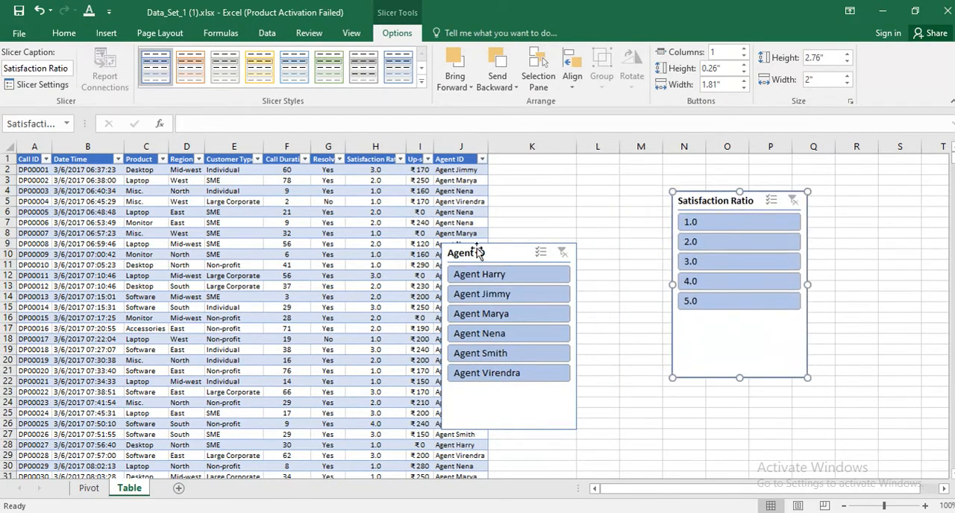
left_click_drag(492, 254, 572, 203)
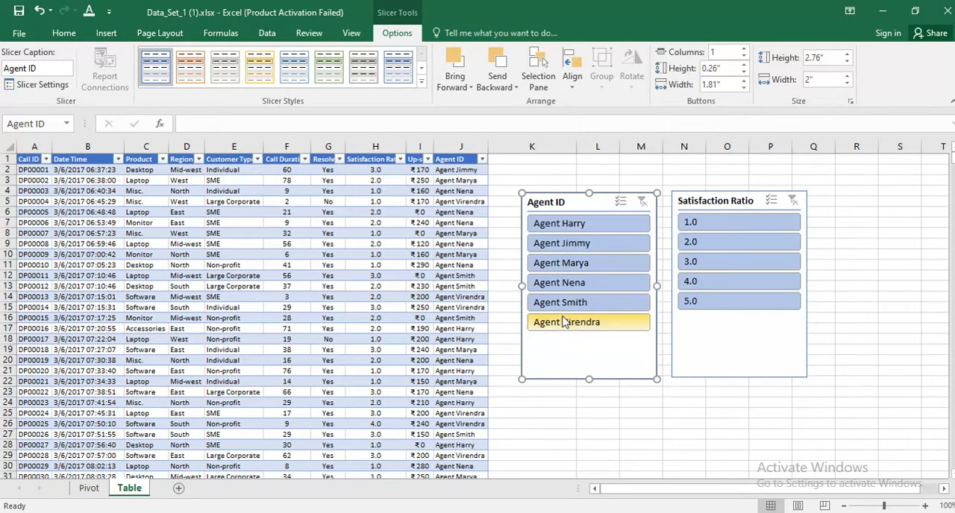
Review the agent choices in the Agent ID column's filter list, keeping all of them selected.
left_click(458, 159)
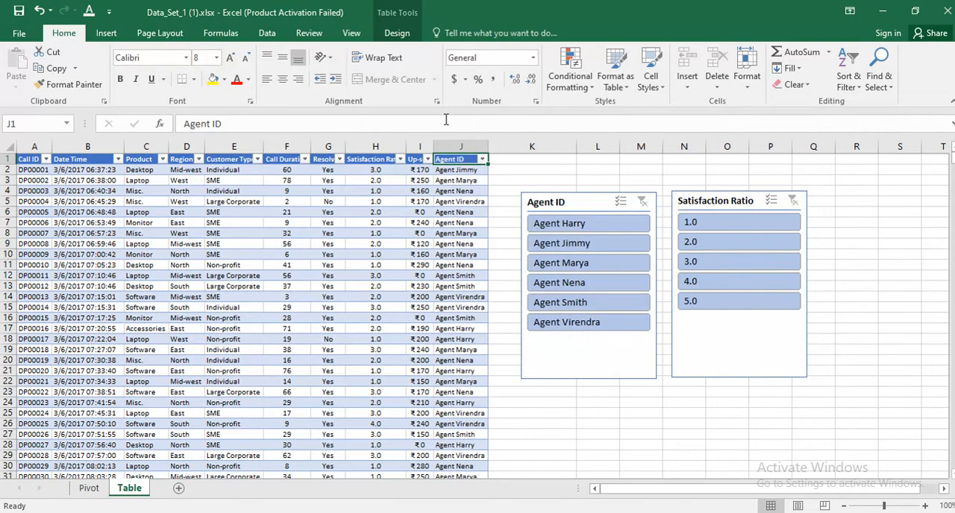
left_click(482, 159)
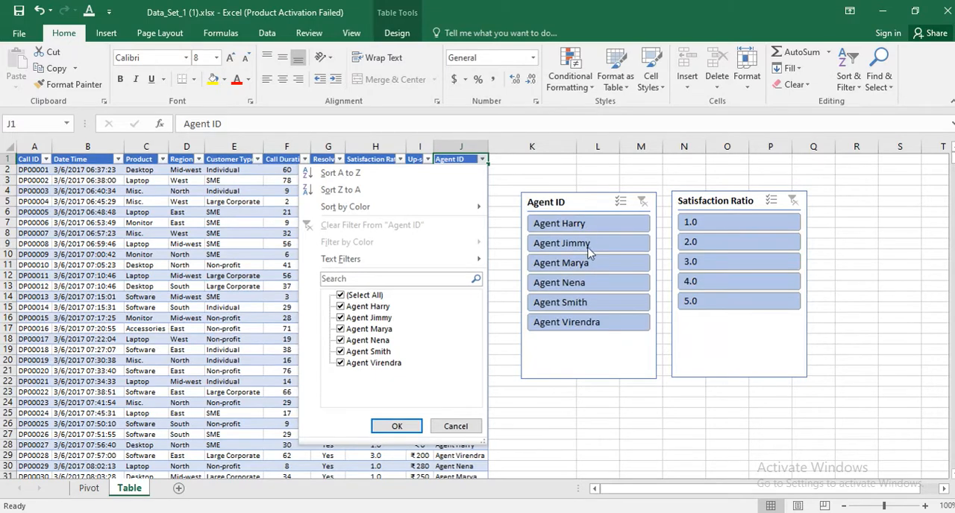
left_click(393, 425)
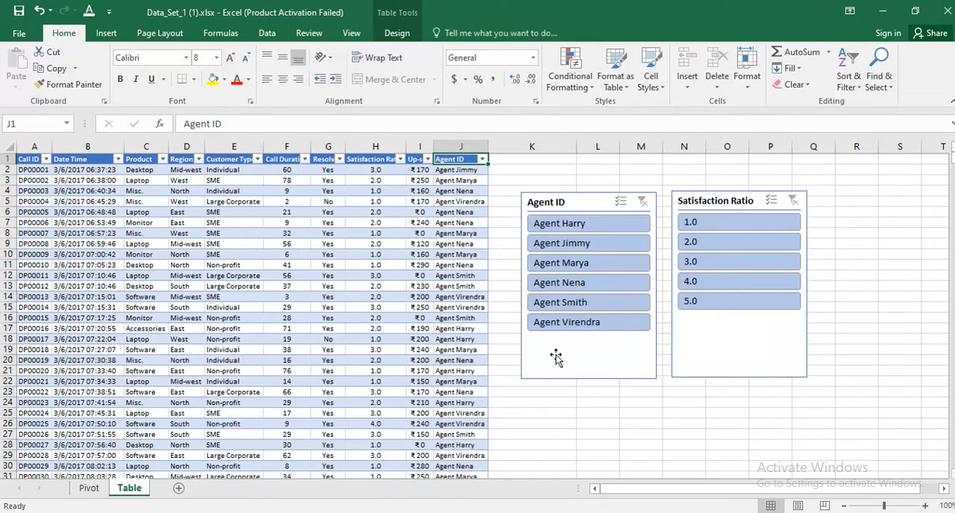
Filter the table with the Agent ID slicer by the third, first, second and fifth listed agents, one at a time.
left_click(563, 266)
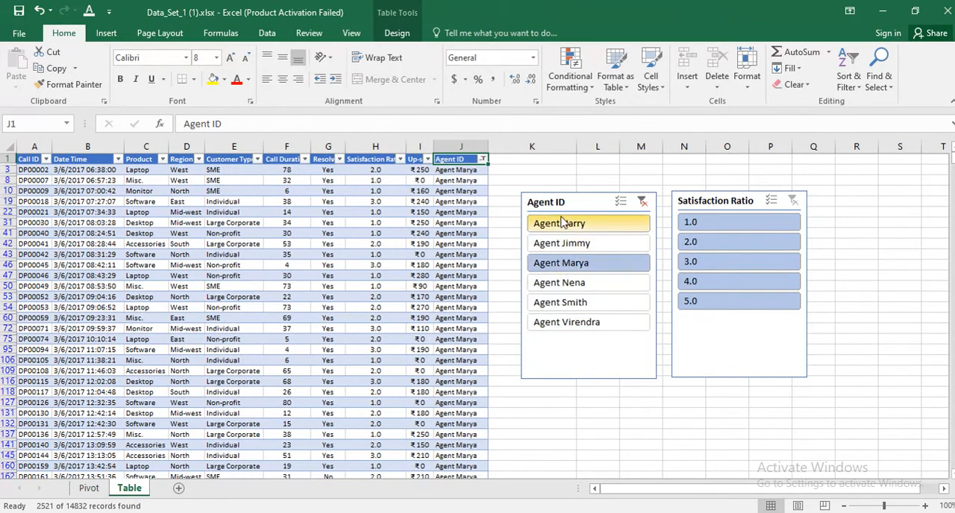
left_click(571, 226)
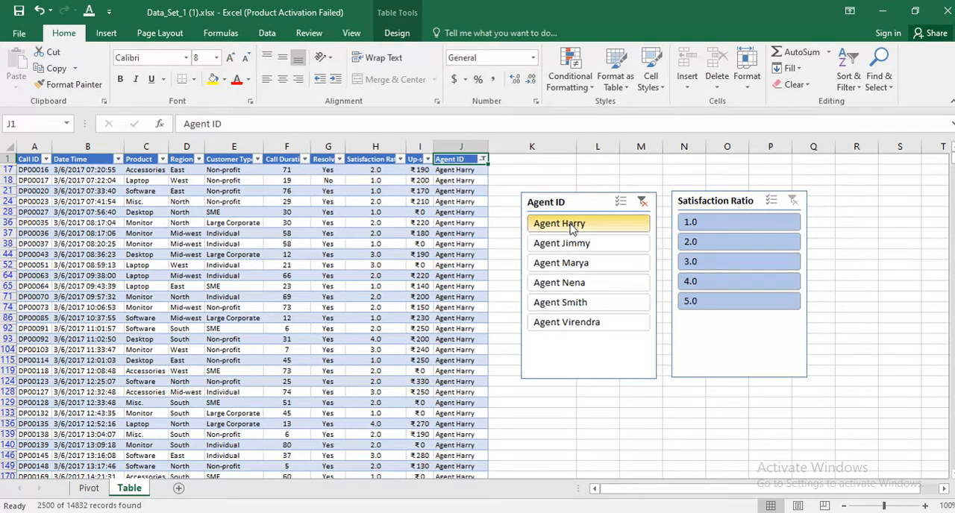
left_click(570, 244)
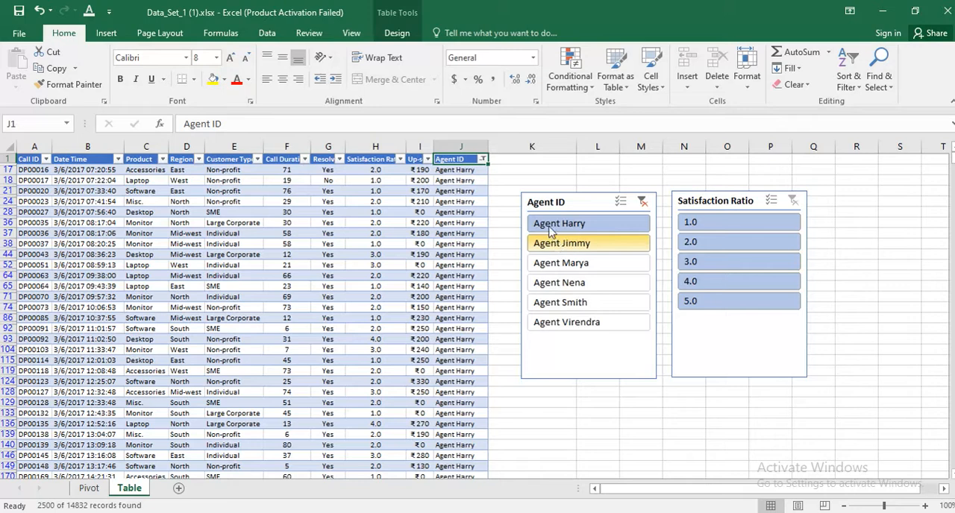
left_click(553, 230)
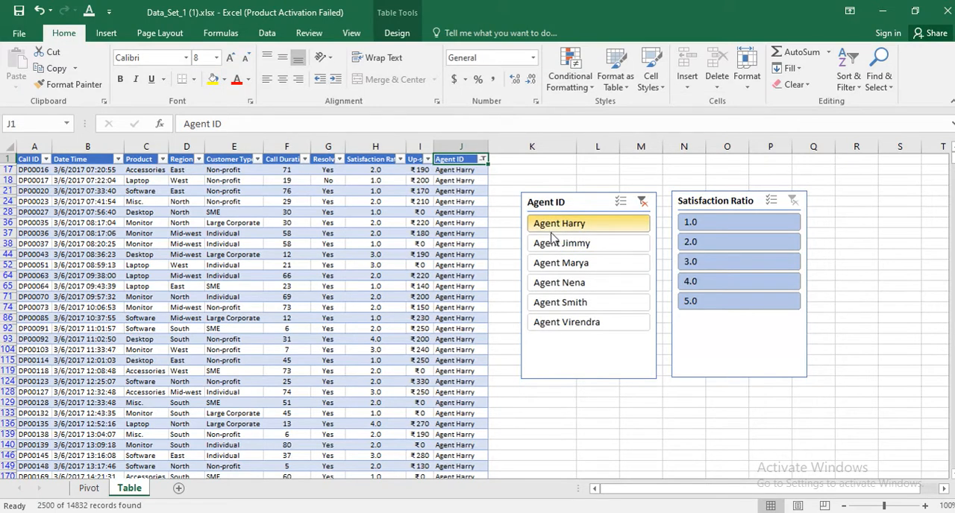
left_click(553, 249)
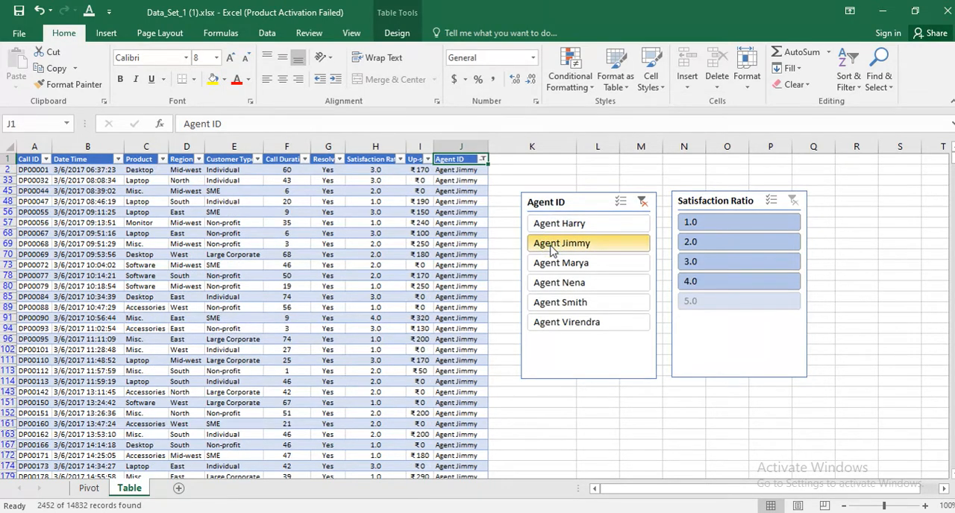
left_click(558, 308)
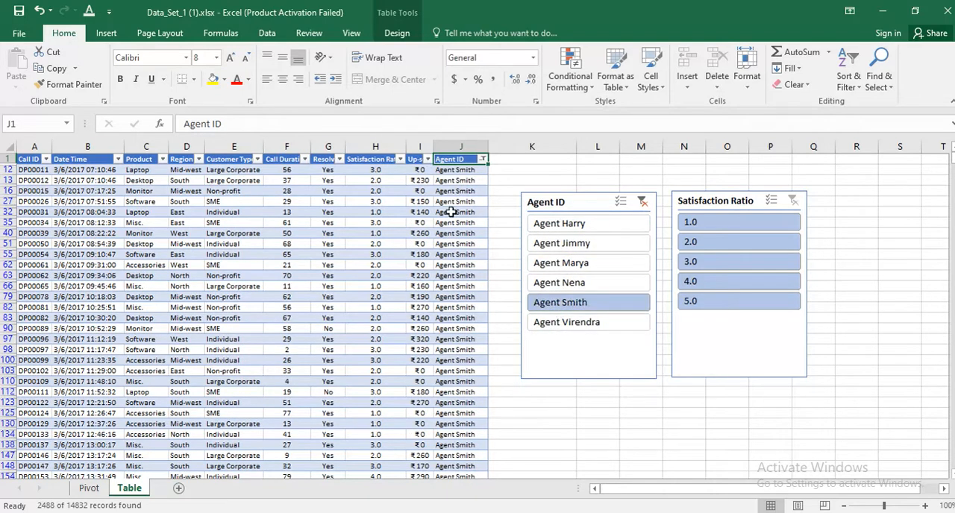
left_click(464, 171)
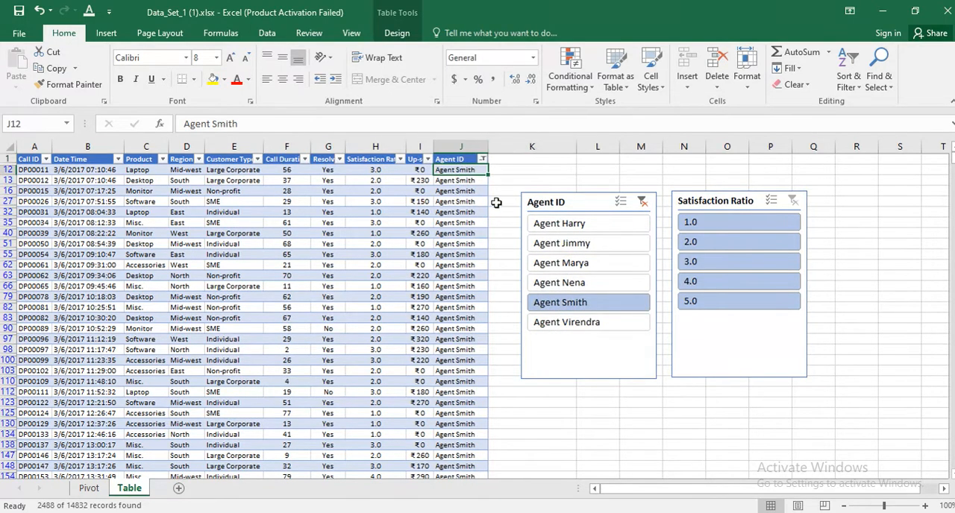
Filter the table by the first, third and second listed agents in turn, checking the first visible Agent ID cell each time.
left_click(574, 228)
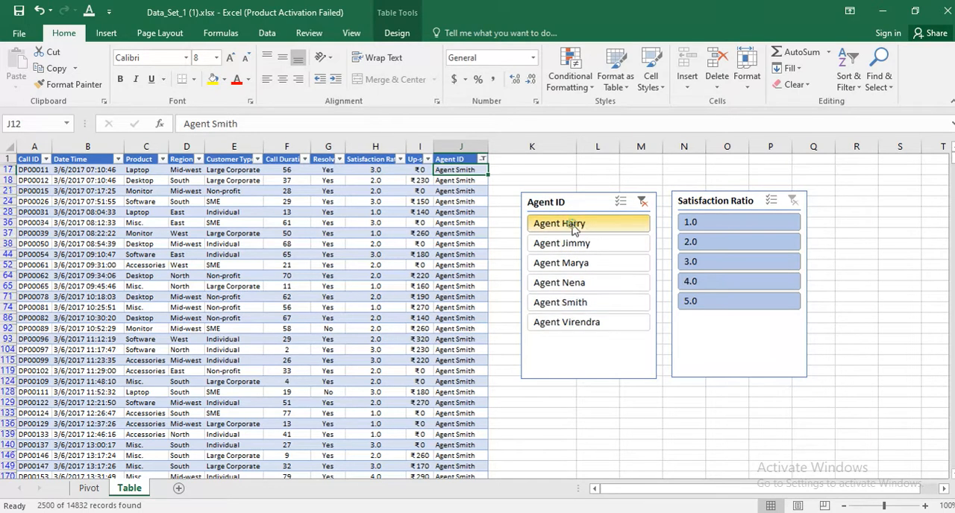
left_click(464, 172)
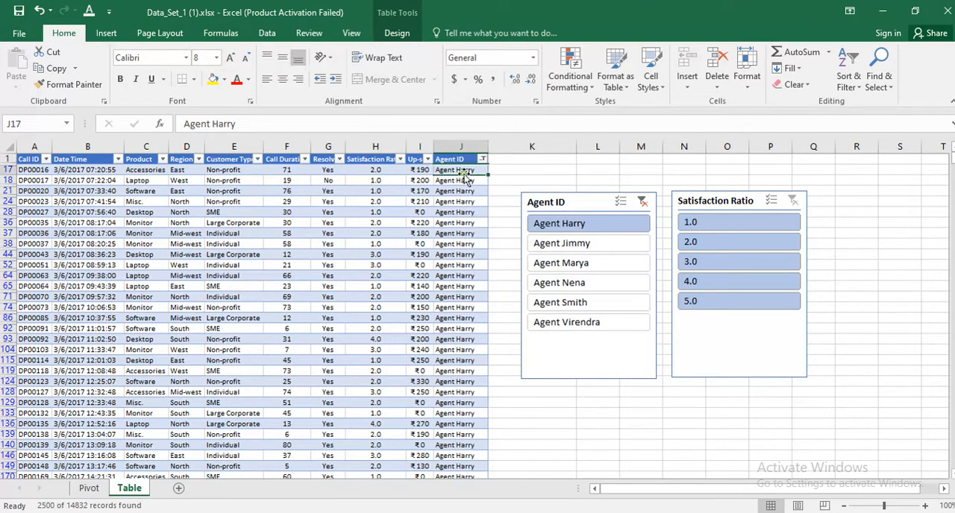
left_click(590, 263)
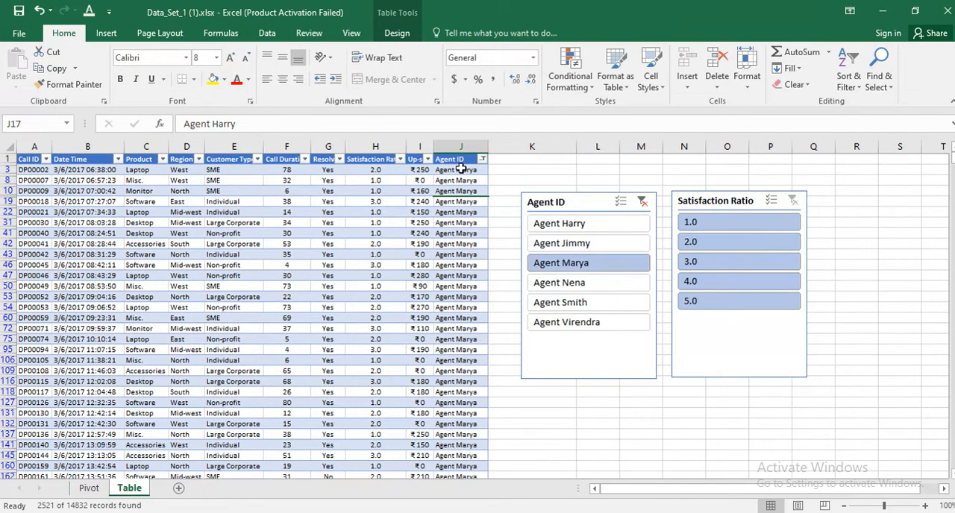
left_click(459, 170)
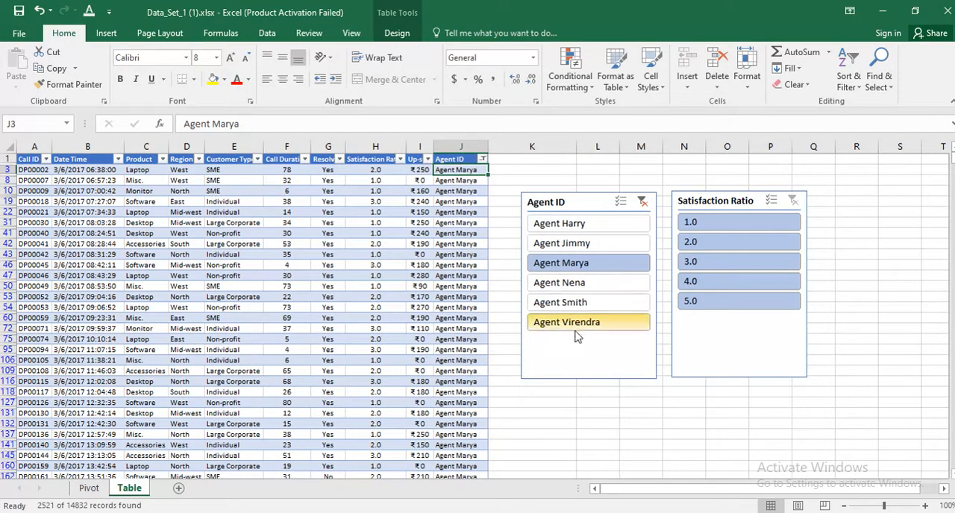
left_click(580, 245)
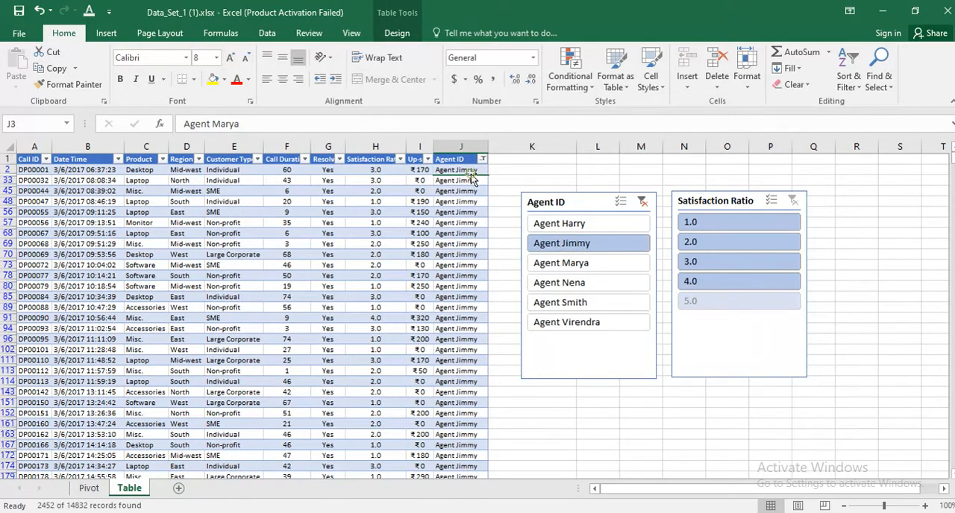
left_click(464, 171)
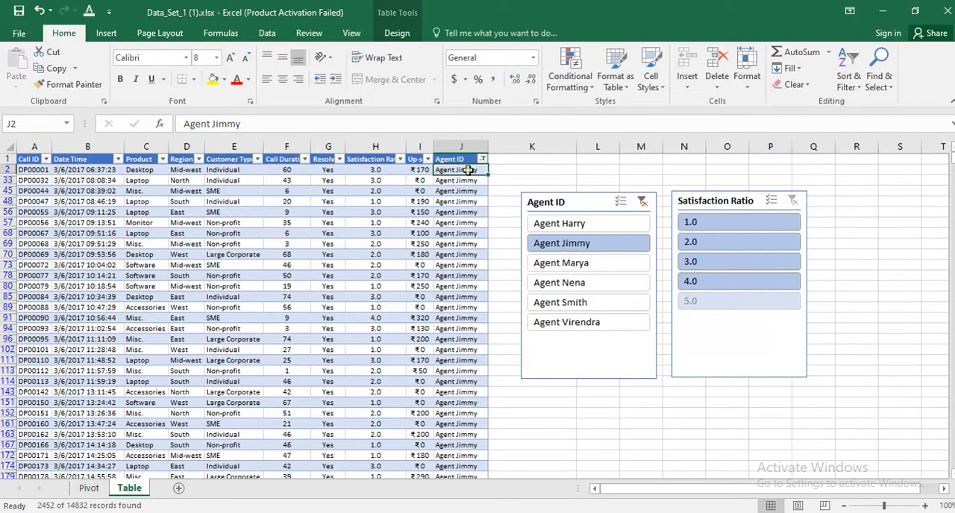
Go through all six agents in the Agent ID slicer in listed order, filtering the table by one agent at a time.
left_click(554, 226)
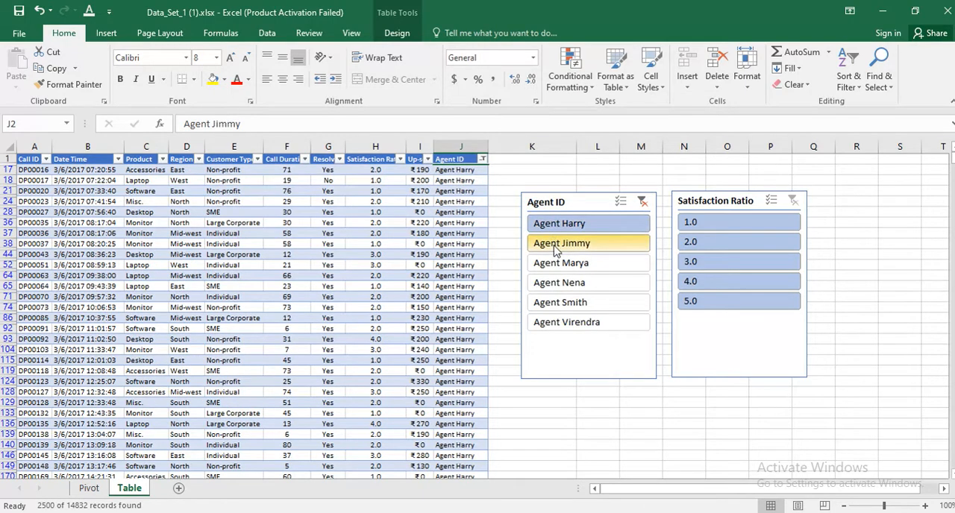
left_click(554, 246)
left_click(558, 264)
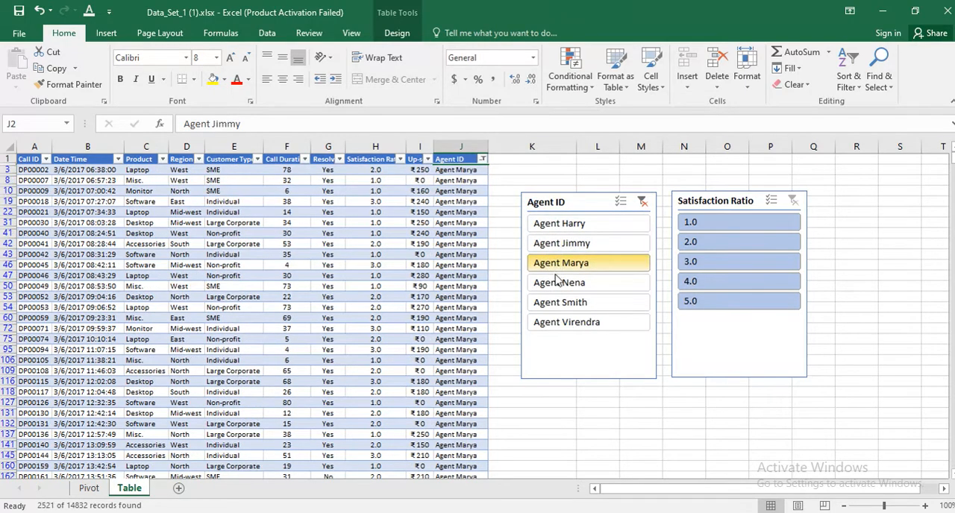
left_click(557, 287)
left_click(560, 304)
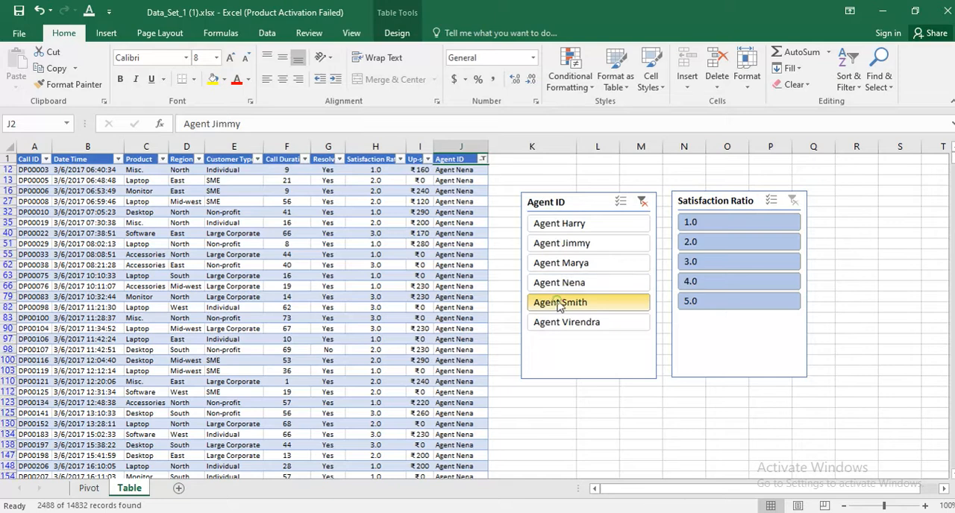
left_click(560, 326)
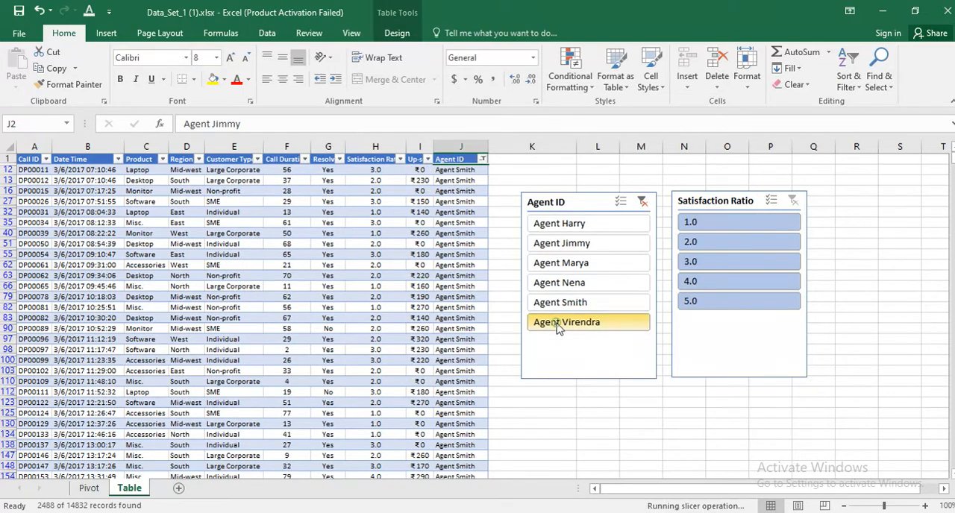
Filter the table by the first two agents together in the Agent ID slicer and check a matching Agent ID cell.
left_click(560, 225)
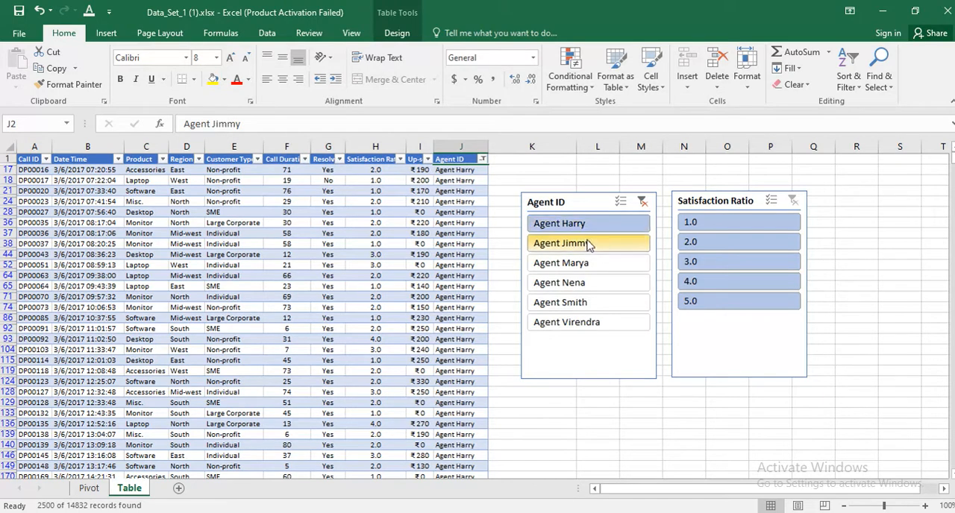
left_click(590, 244)
left_click(590, 244)
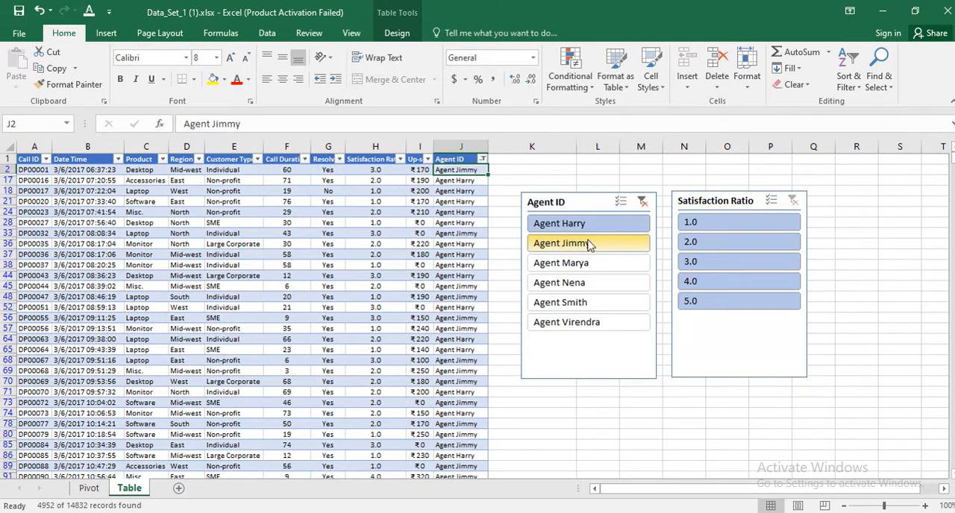
left_click(474, 182)
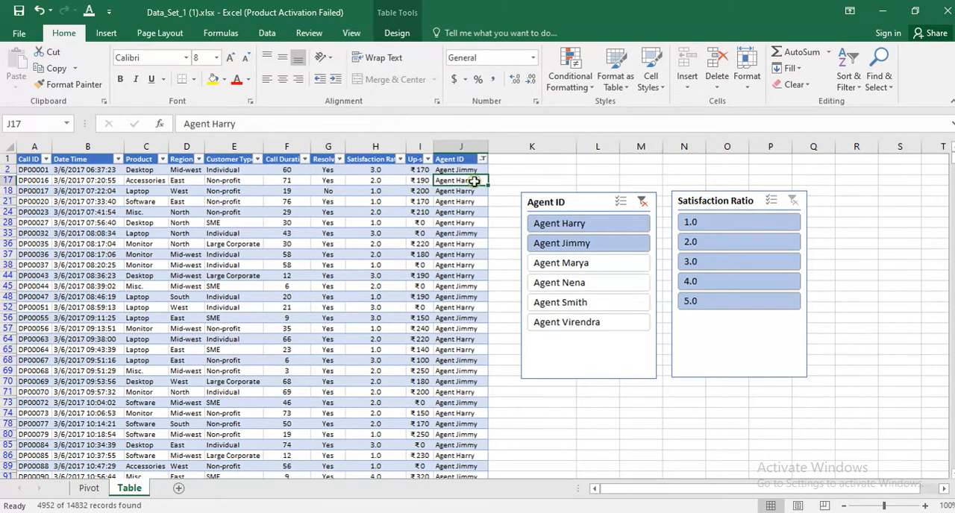
Filter the table by only the first agent listed in the Agent ID slicer.
left_click(551, 224)
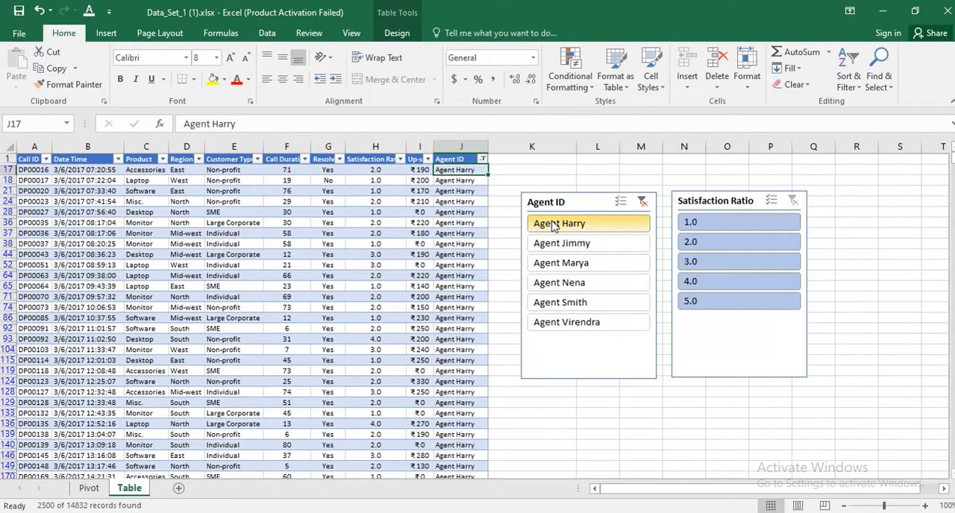
left_click(568, 261)
left_click(568, 225)
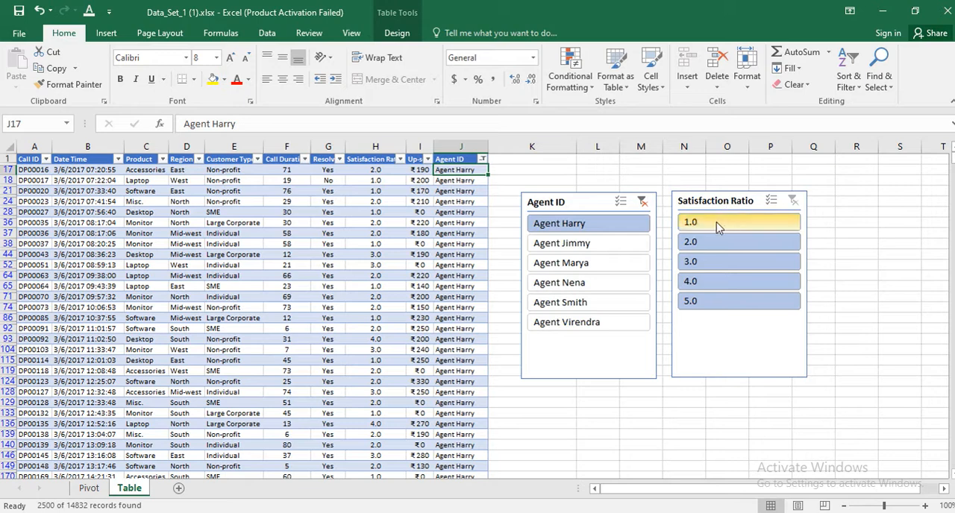
Filter the table by satisfaction ratio 4.0 and check the Satisfaction Ratio column down to the last visible record.
left_click(698, 282)
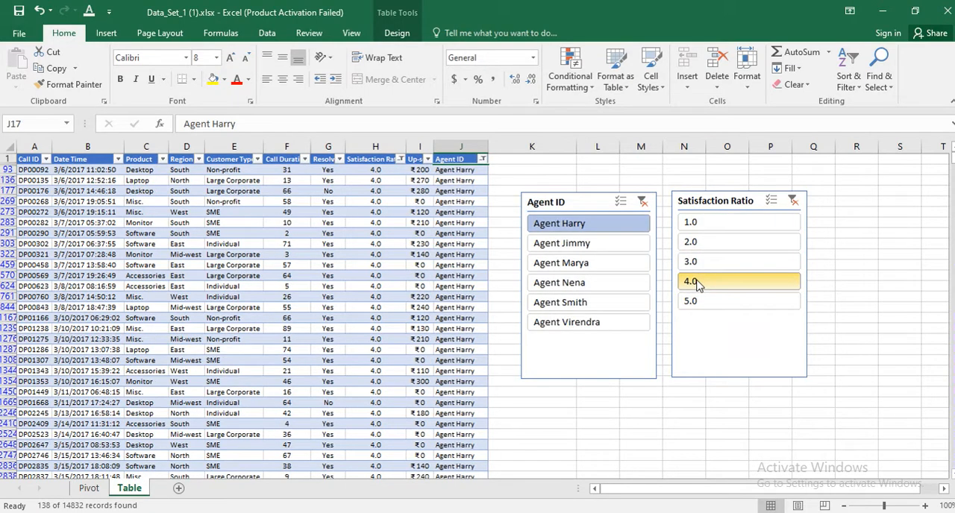
left_click(382, 171)
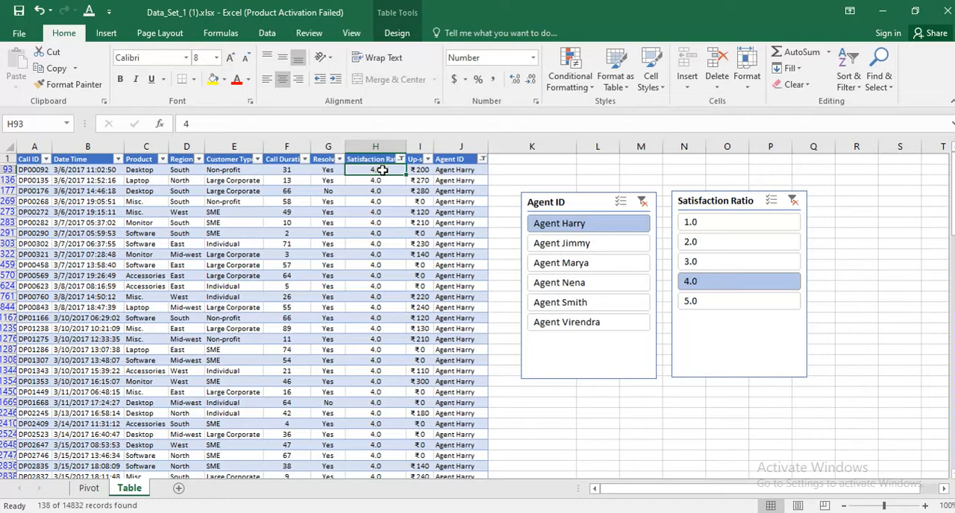
key("Up")
key("Down")
key("Up")
key("Down")
key("ctrl+shift+Down")
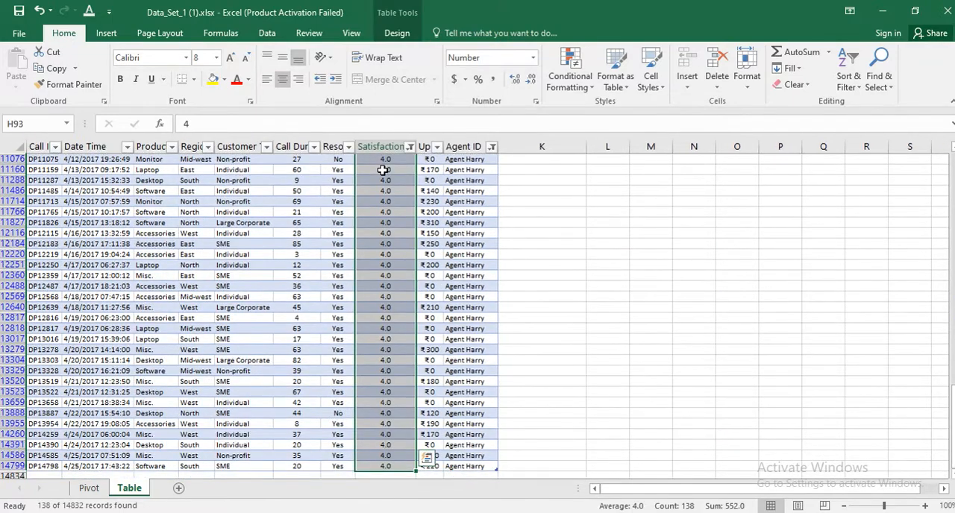
key("ctrl+Up")
key("Down")
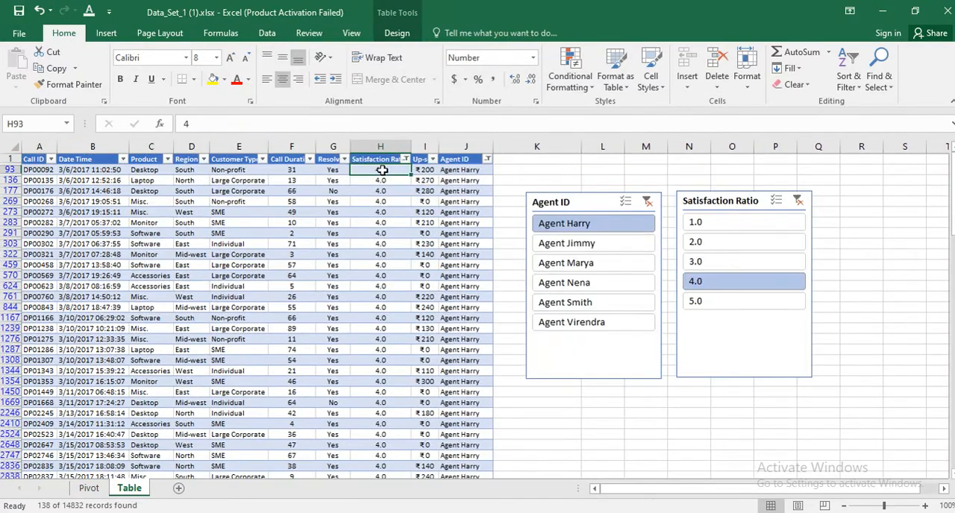
Filter the table by satisfaction ratio 2.0 instead and check the Satisfaction Ratio values from the first to the last record.
left_click(696, 242)
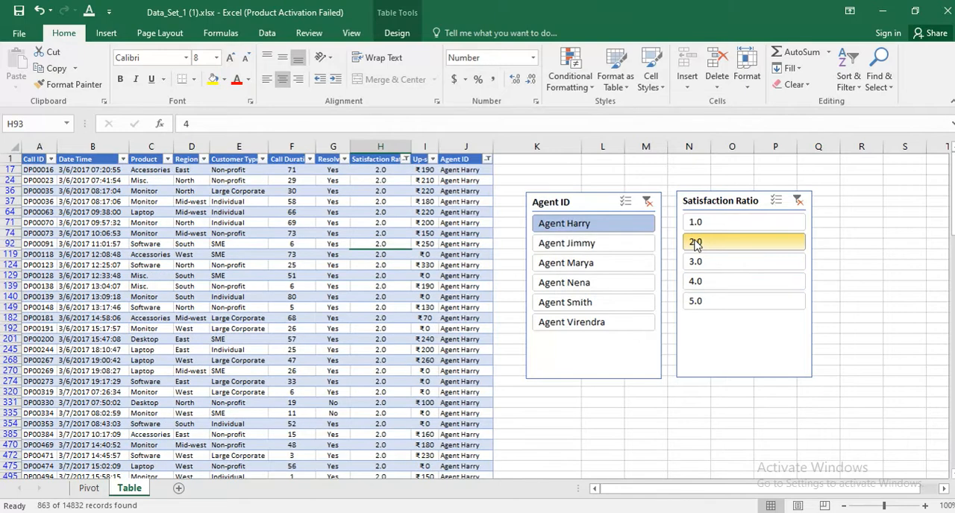
left_click(388, 173)
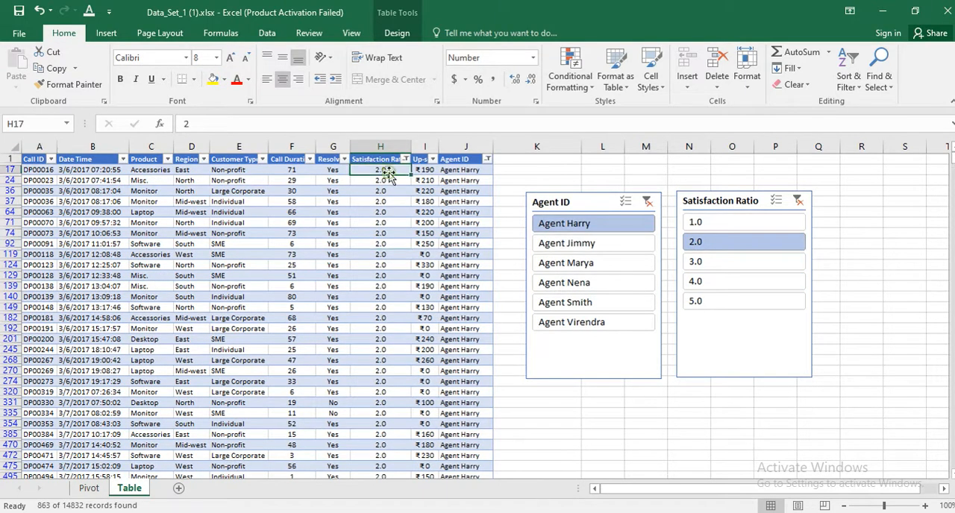
key("Down")
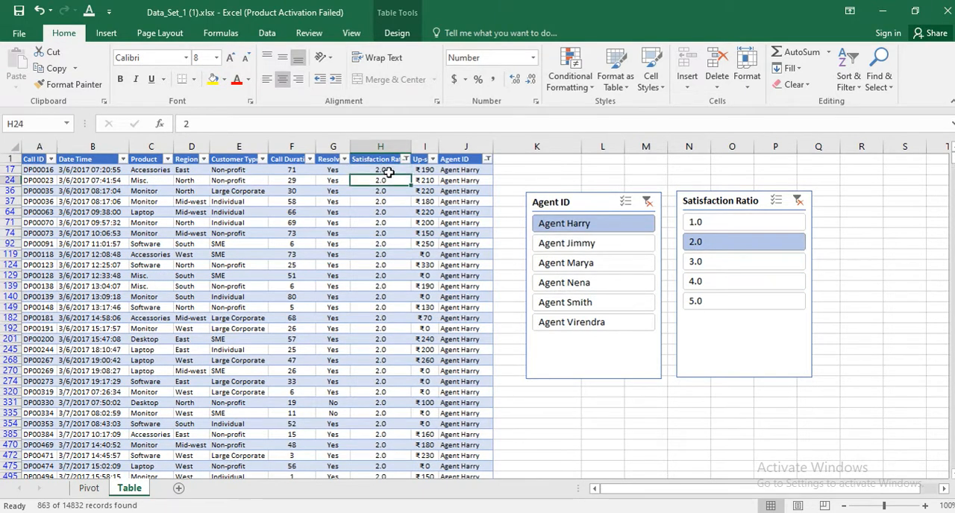
key("ctrl+Down")
key("ctrl+Up")
key("Down")
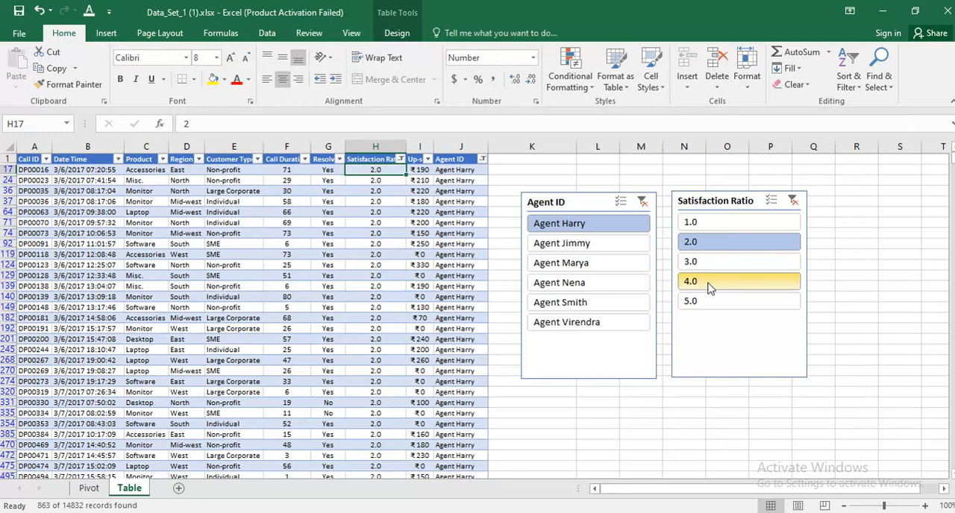
Clear the filters of both the Satisfaction Ratio and the Agent ID slicers.
left_click(794, 200)
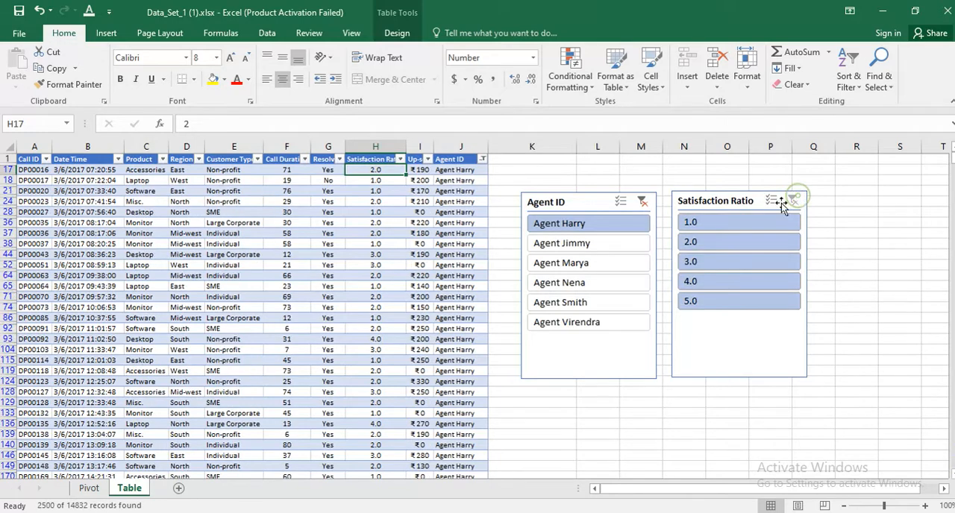
left_click(642, 202)
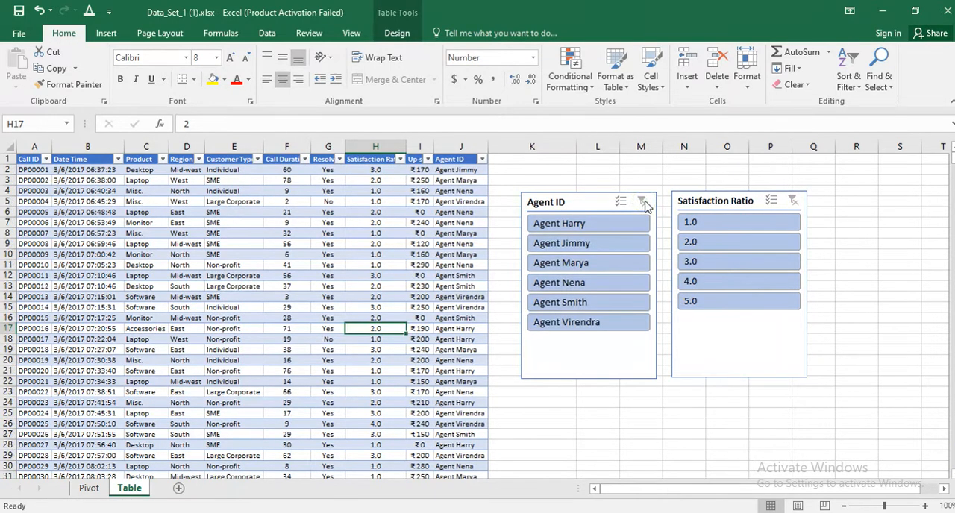
Place the Agent ID slicer directly beside the table's first rows and the Satisfaction Ratio slicer right next to it.
left_click(576, 204)
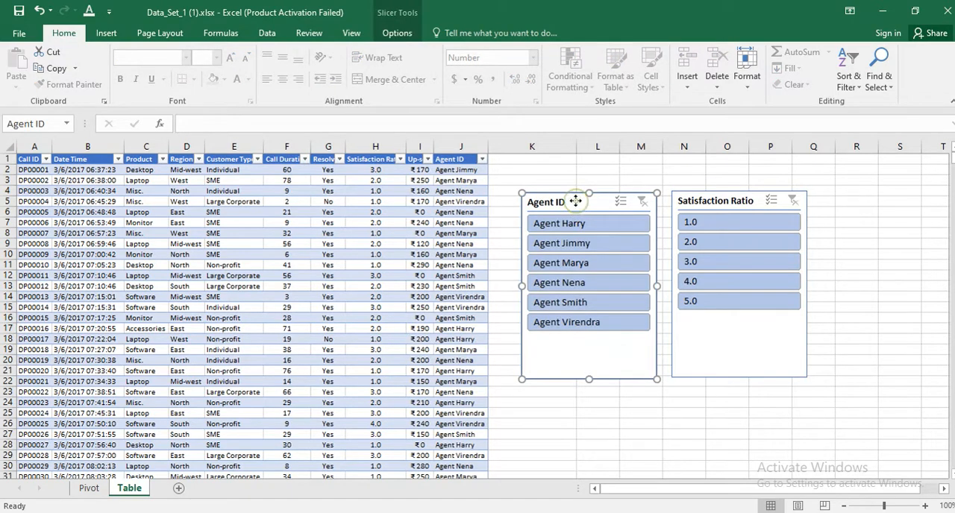
left_click_drag(576, 203, 558, 166)
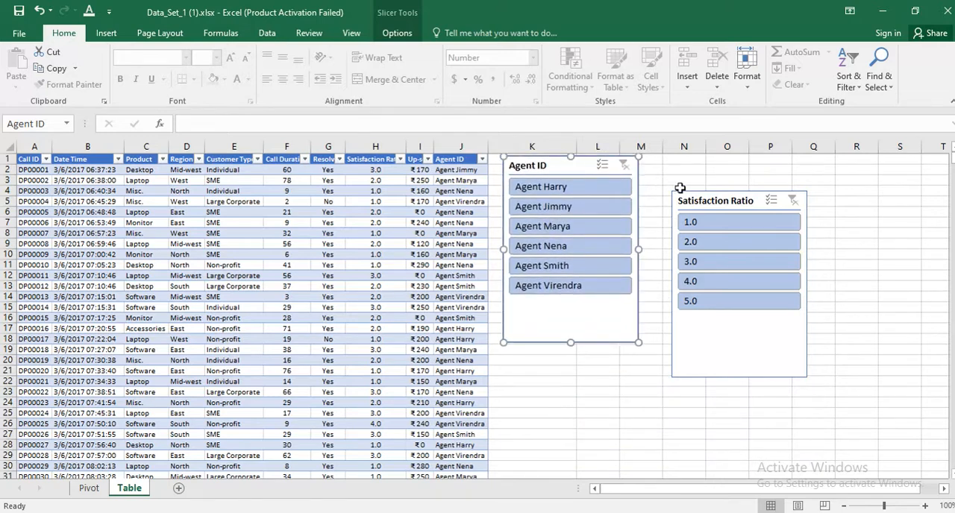
left_click_drag(691, 197, 841, 169)
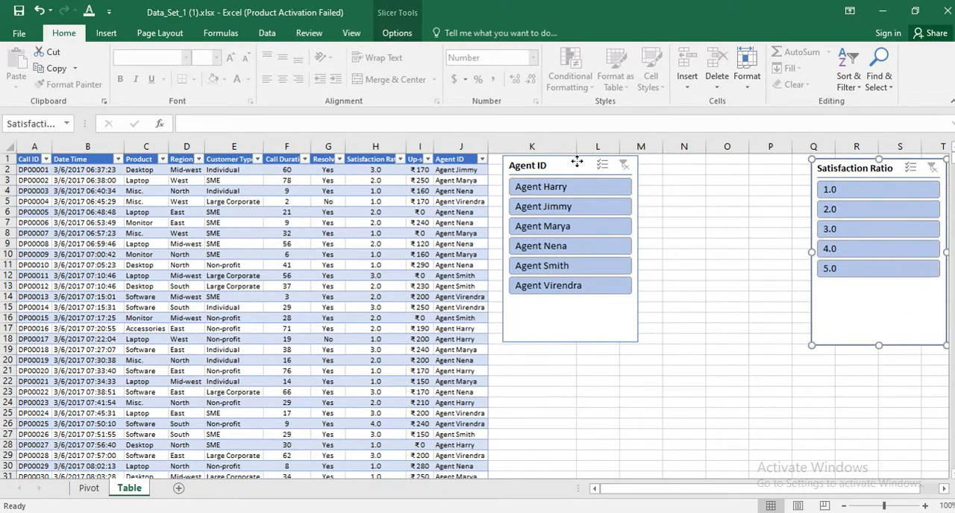
mouse_move(577, 162)
left_mouse_down()
mouse_move(427, 179)
mouse_move(718, 203)
mouse_move(542, 164)
mouse_move(567, 166)
left_mouse_up()
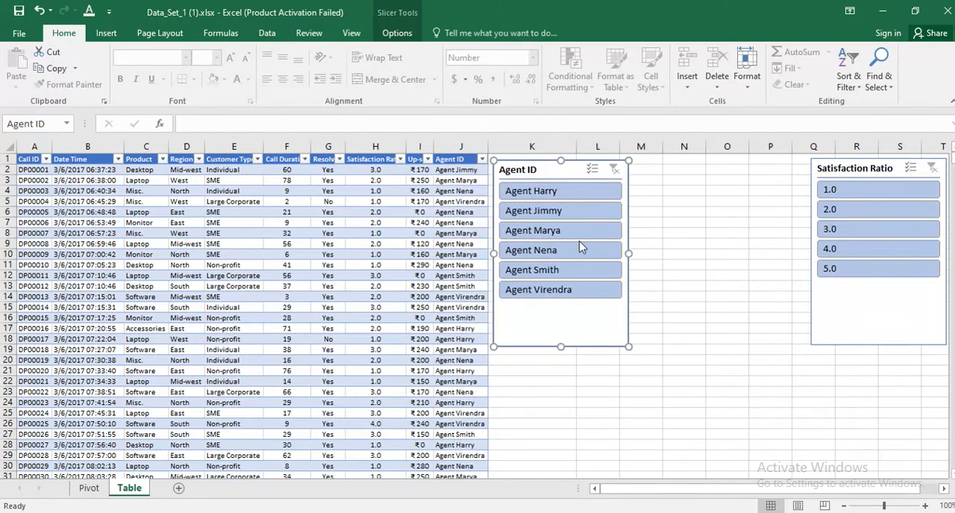
left_click_drag(855, 166, 681, 165)
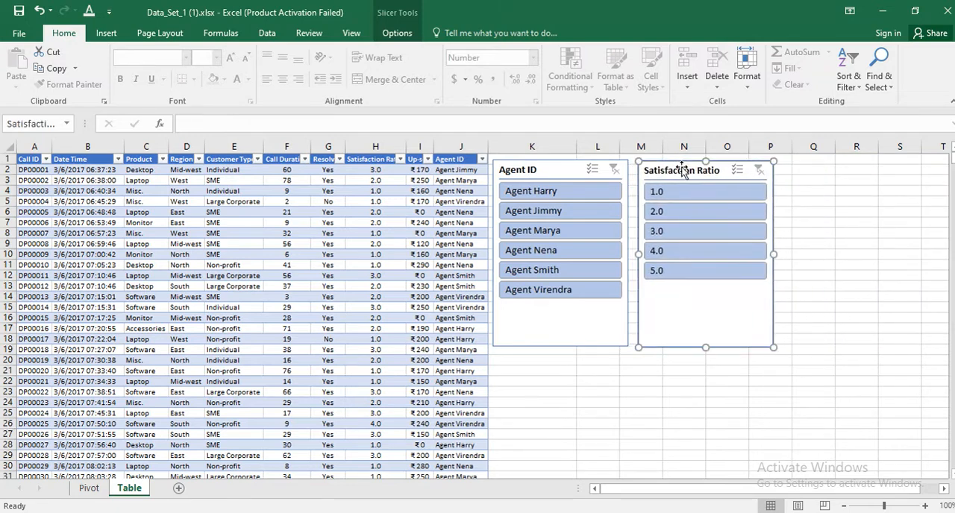
Apply the dark yellow slicer style to the Agent ID slicer and the dark orange style to the Satisfaction Ratio slicer.
left_click(559, 168)
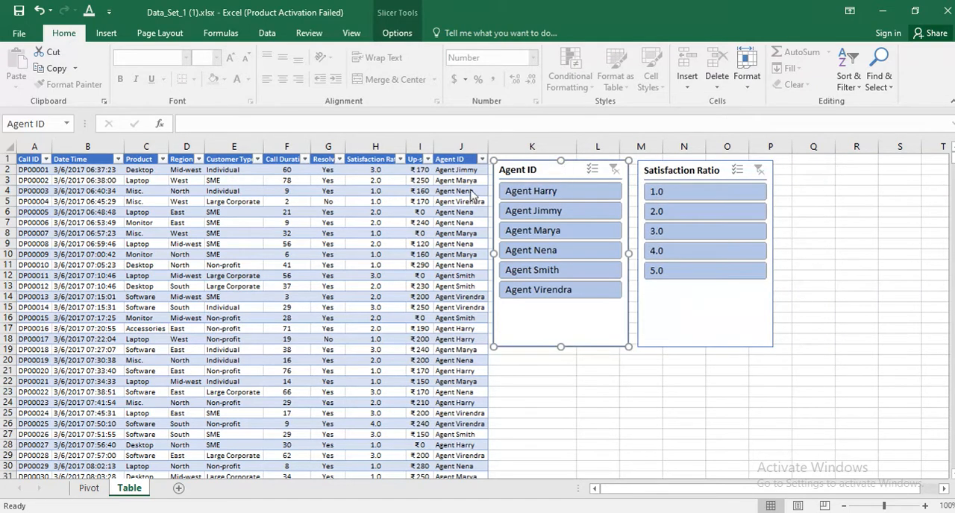
left_click(398, 34)
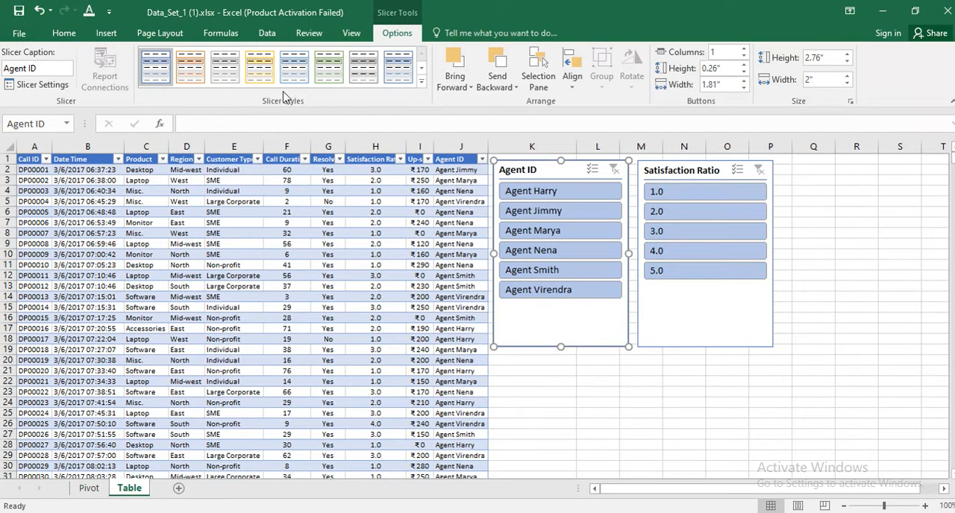
left_click(422, 82)
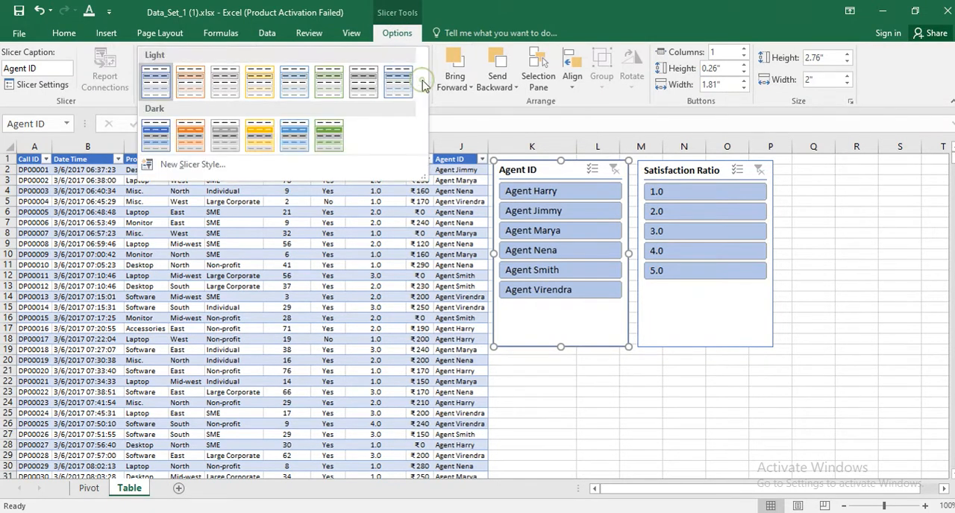
left_click(260, 144)
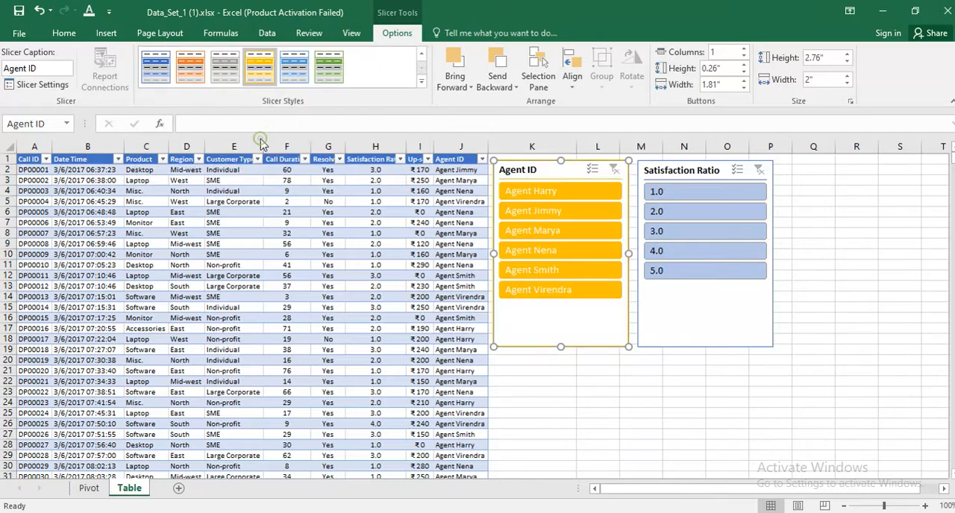
left_click(662, 170)
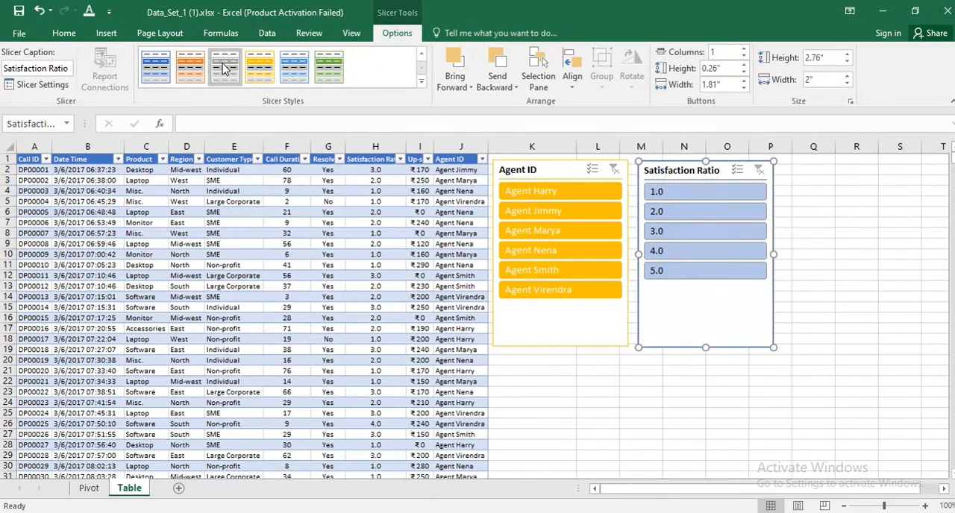
left_click(191, 66)
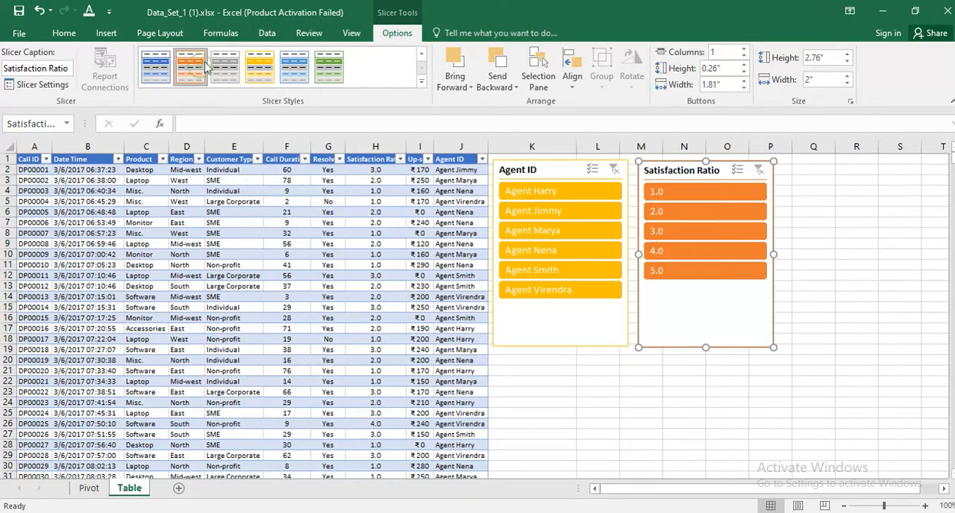
Try a multi-column button layout in the Agent ID slicer and return it to one column.
left_click(531, 168)
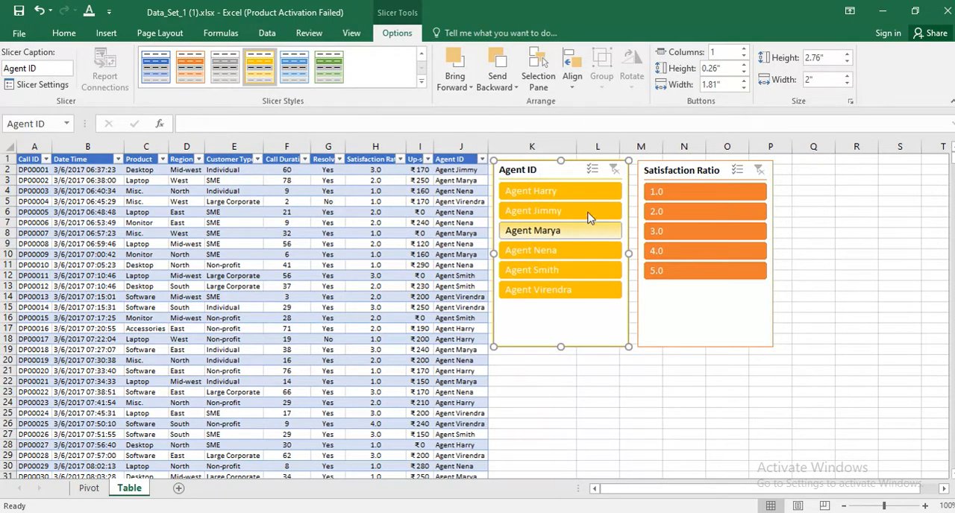
left_click(744, 48)
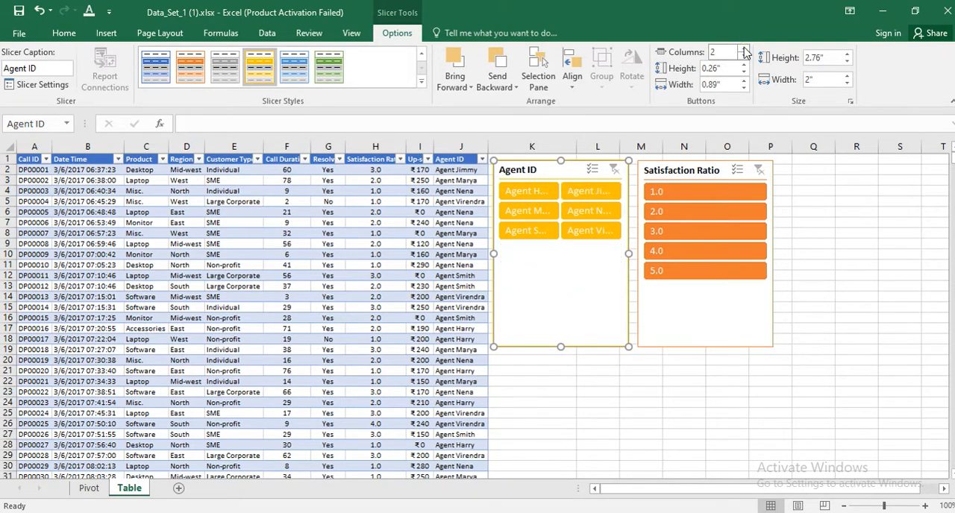
left_click(744, 48)
left_click(744, 57)
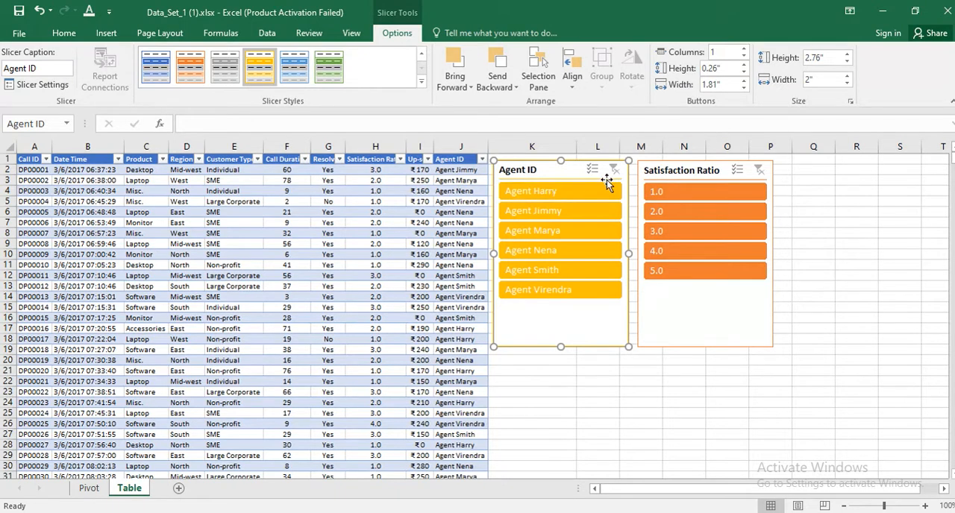
Set the Agent ID slicer's button height to 0.3" and its button width to 1.9".
left_click(743, 66)
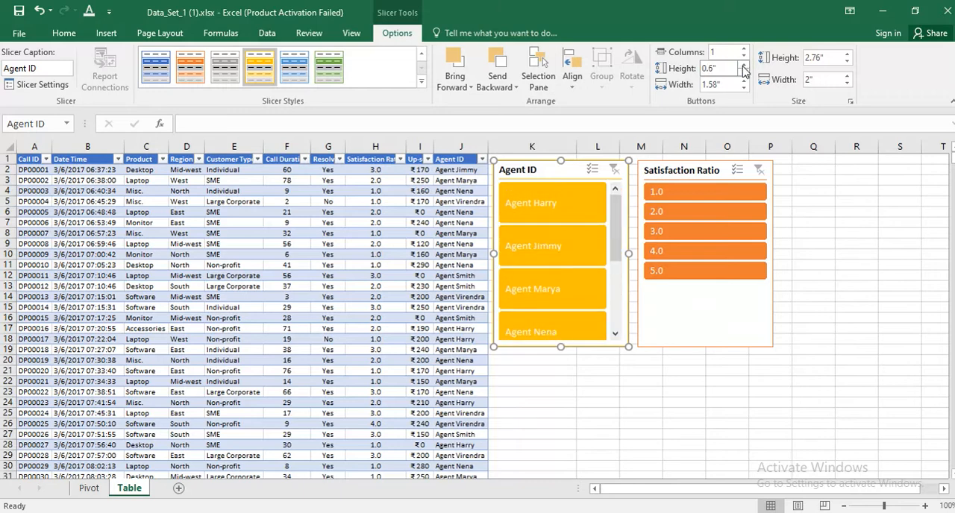
left_click(744, 73)
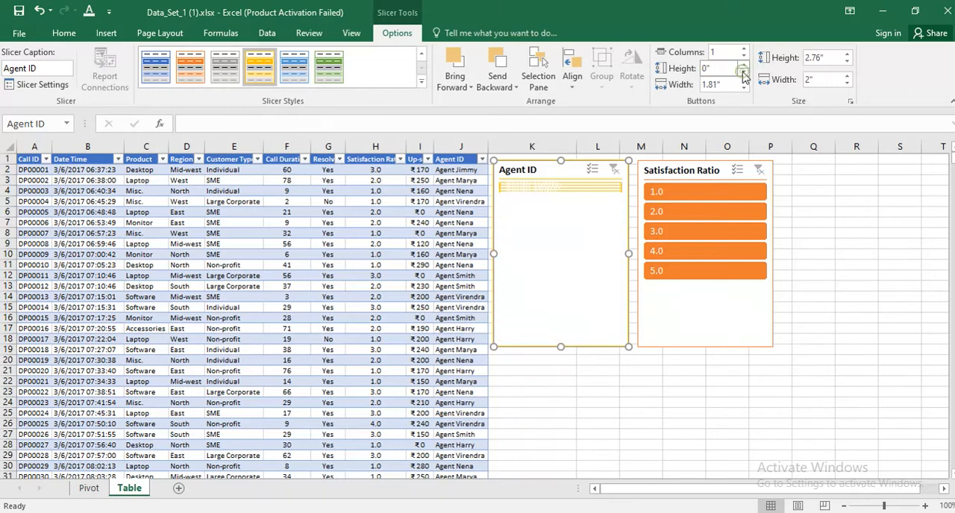
left_click(744, 66)
left_click(744, 65)
left_click(744, 65)
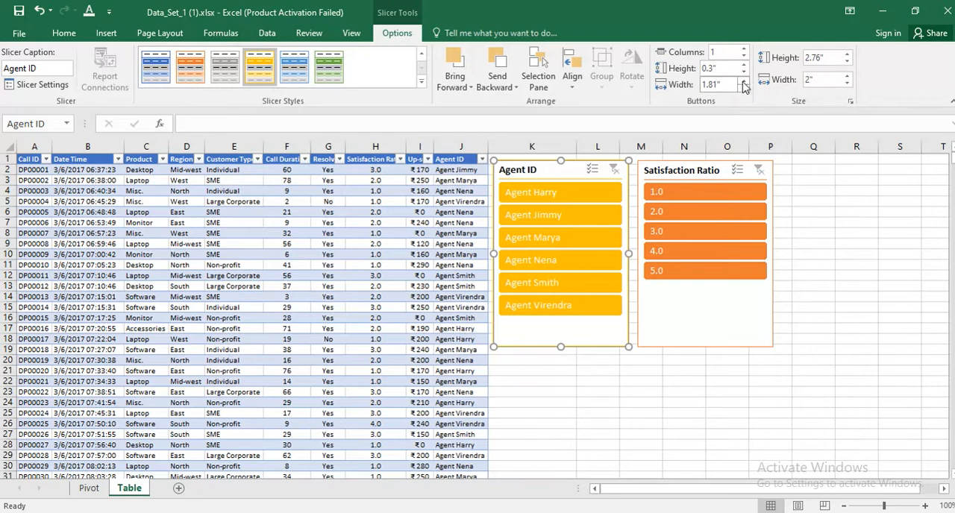
left_click(743, 82)
left_click(744, 82)
left_click(743, 82)
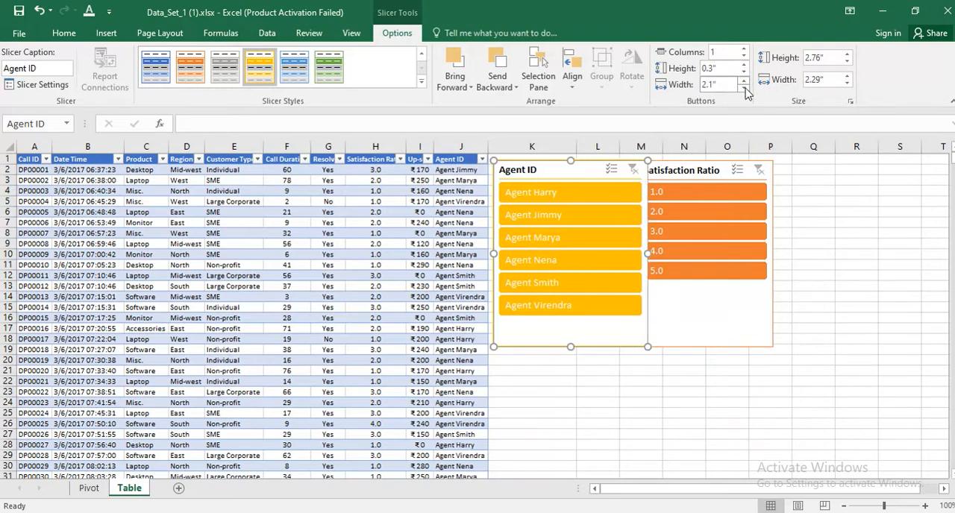
left_click(744, 89)
left_click(744, 89)
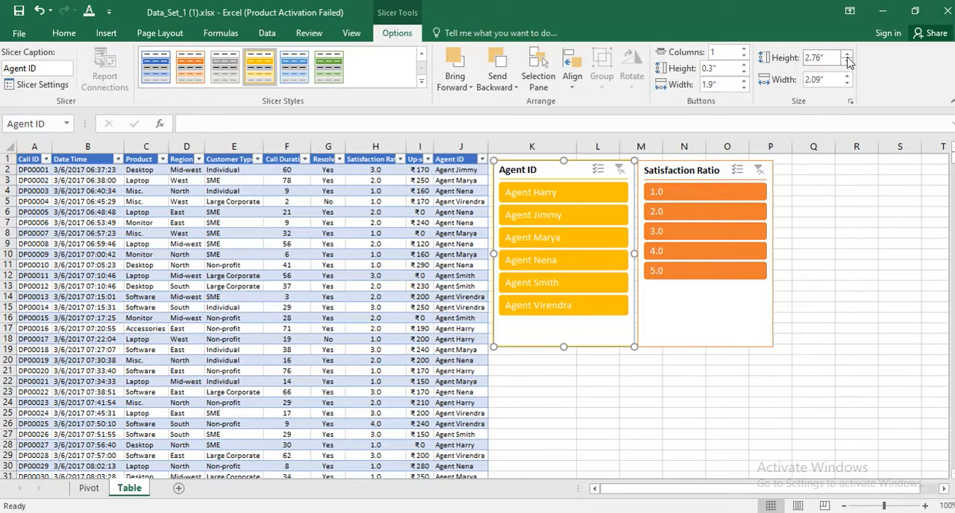
Set the Agent ID slicer's overall height to 2.8" and overall width to 2.1", and deselect the slicer.
mouse_move(847, 58)
left_mouse_down()
mouse_move(848, 85)
mouse_move(848, 64)
left_mouse_up()
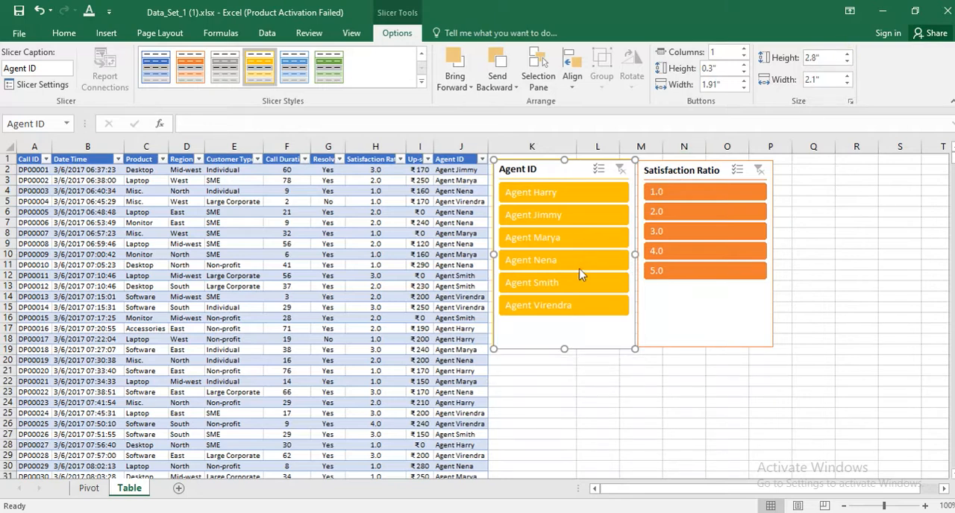
left_click(662, 373)
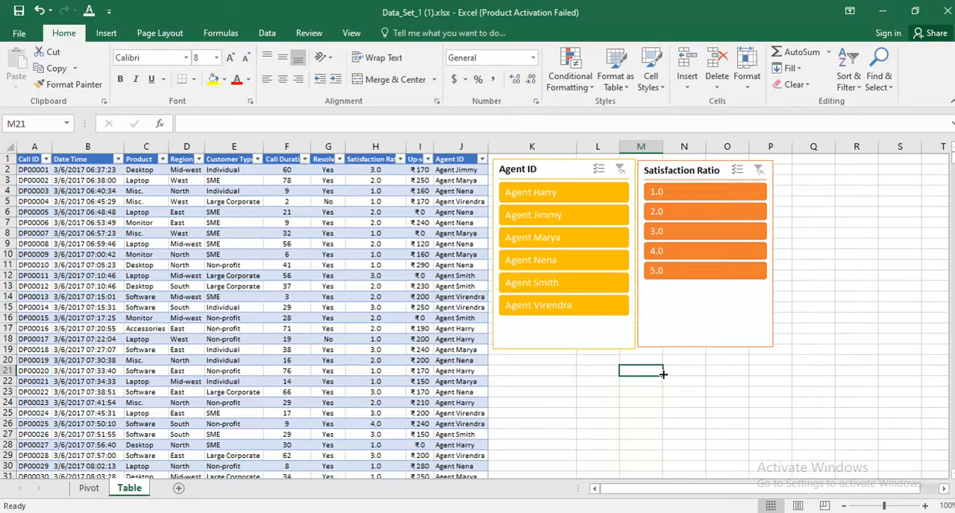